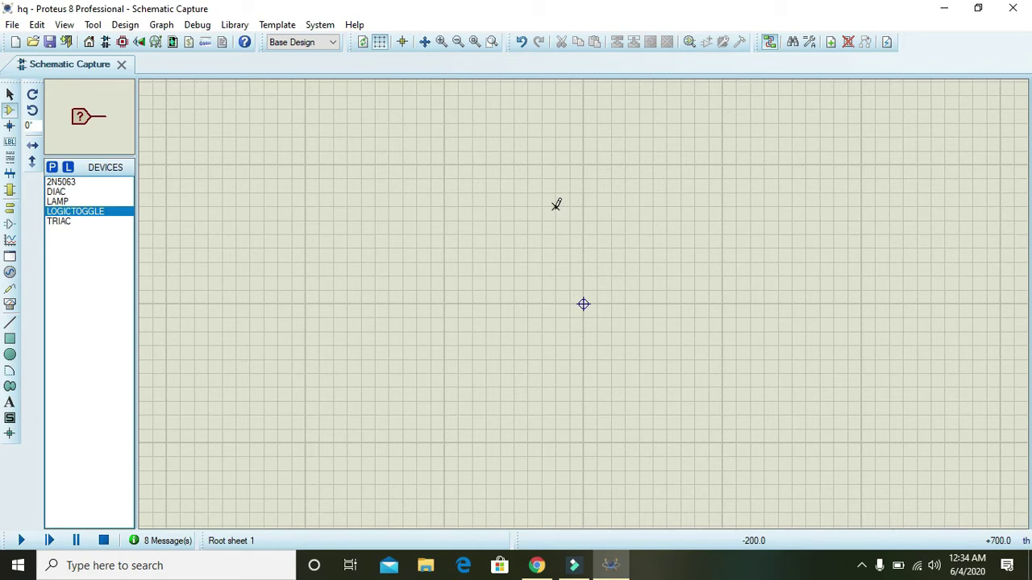
Preview the TRIAC and LOGICTOGGLE parts, then select the 2N5063 SCR for placement.
click(83, 223)
click(77, 210)
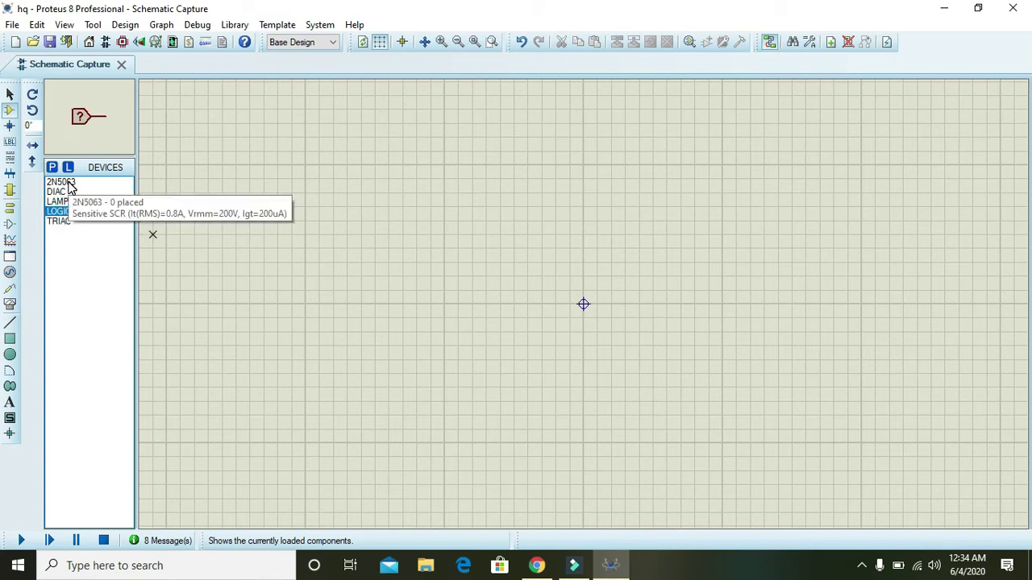
click(69, 184)
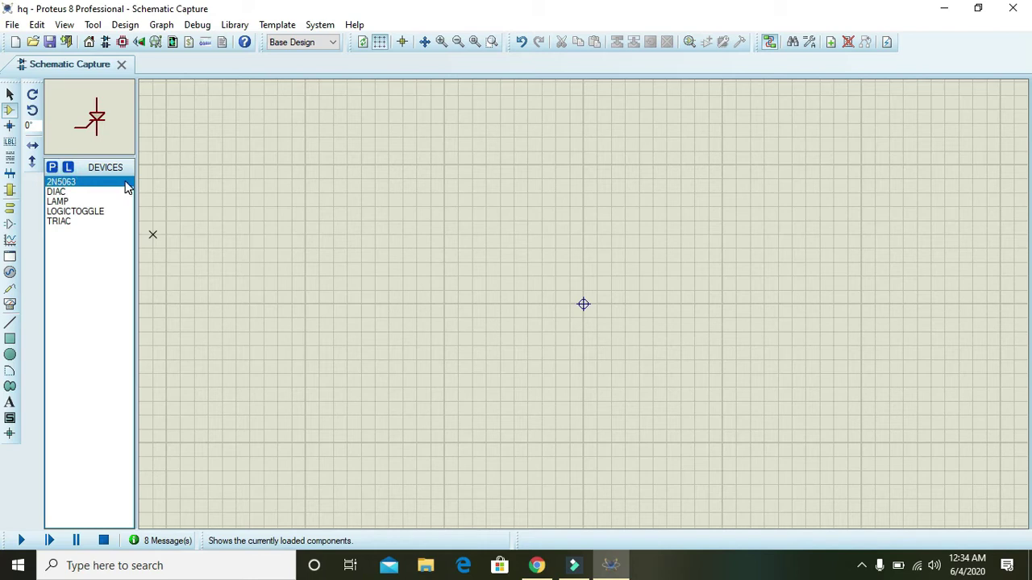
Search for 2N5063 in Pick Devices and place it on the schematic as U1.
click(53, 171)
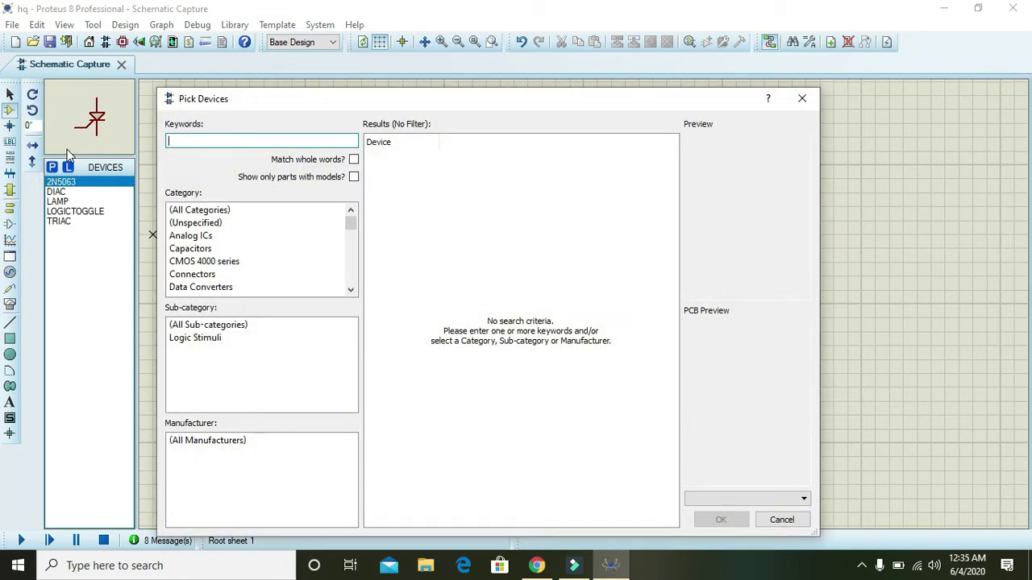
text(2N5063)
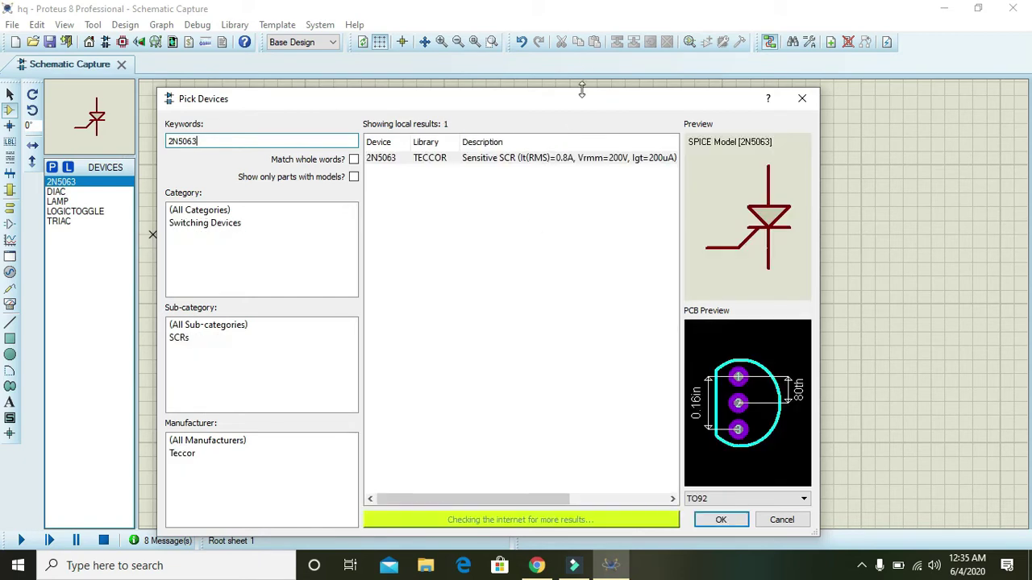
drag(574, 99, 565, 49)
click(556, 112)
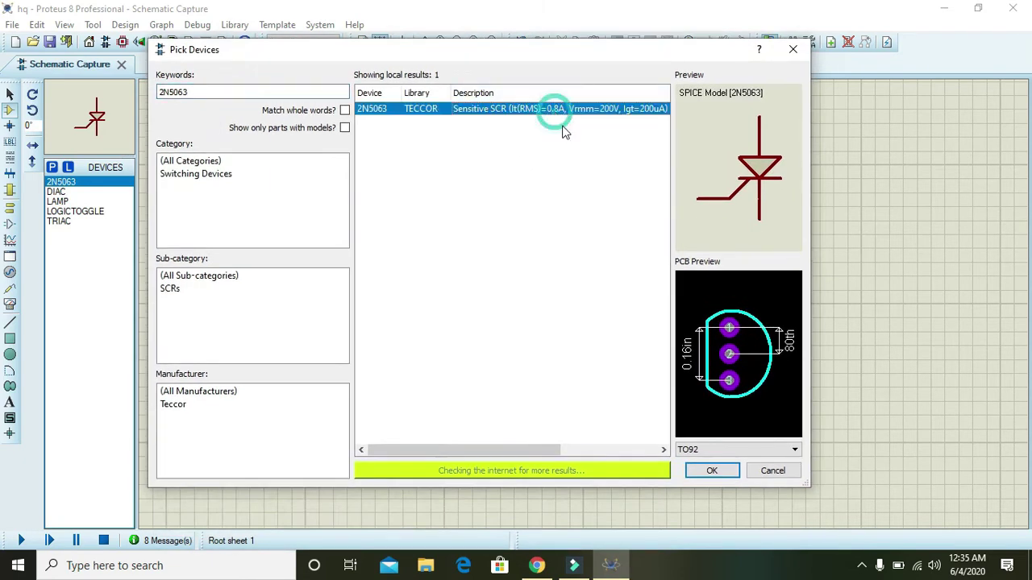
click(712, 469)
click(520, 236)
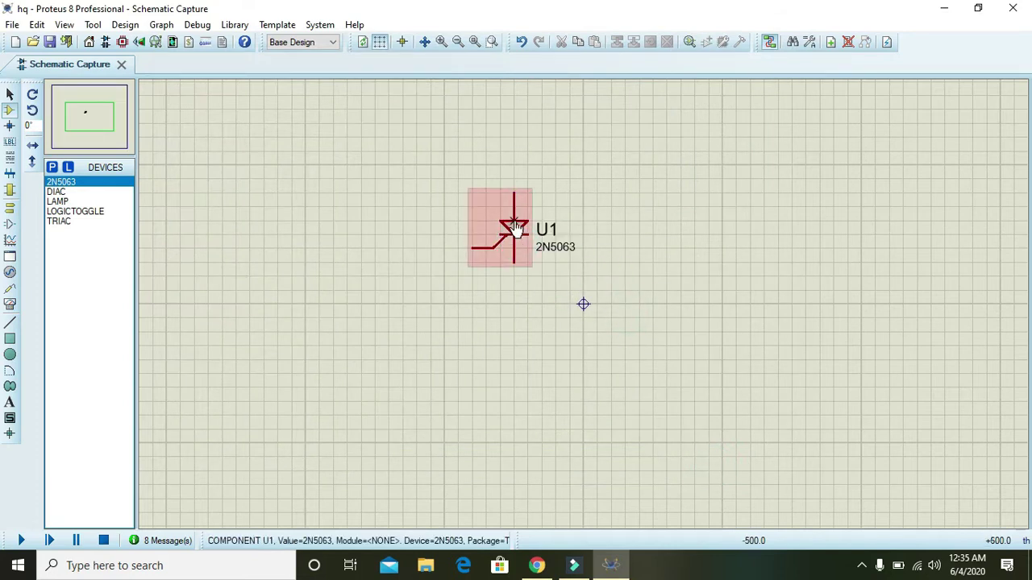
Rotate SCR U1 clockwise, then 180 degrees, and move it into position.
right_click(516, 228)
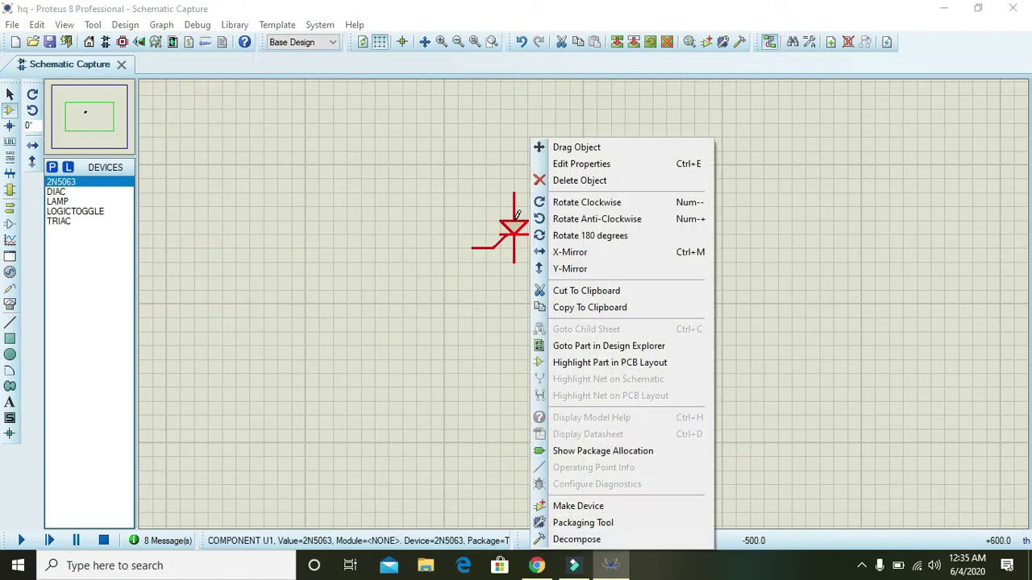
click(608, 204)
right_click(487, 242)
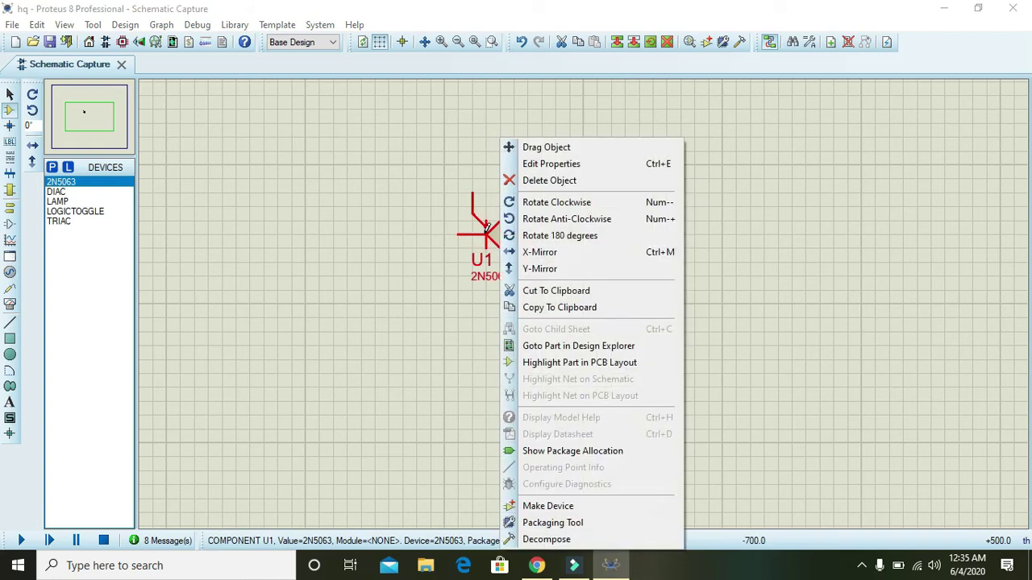
click(548, 235)
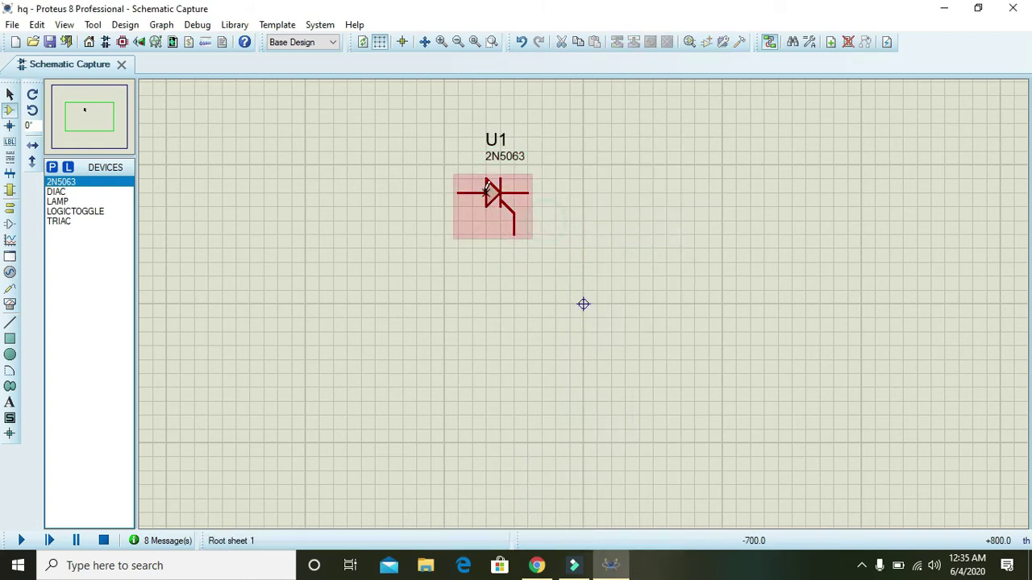
drag(489, 194, 501, 220)
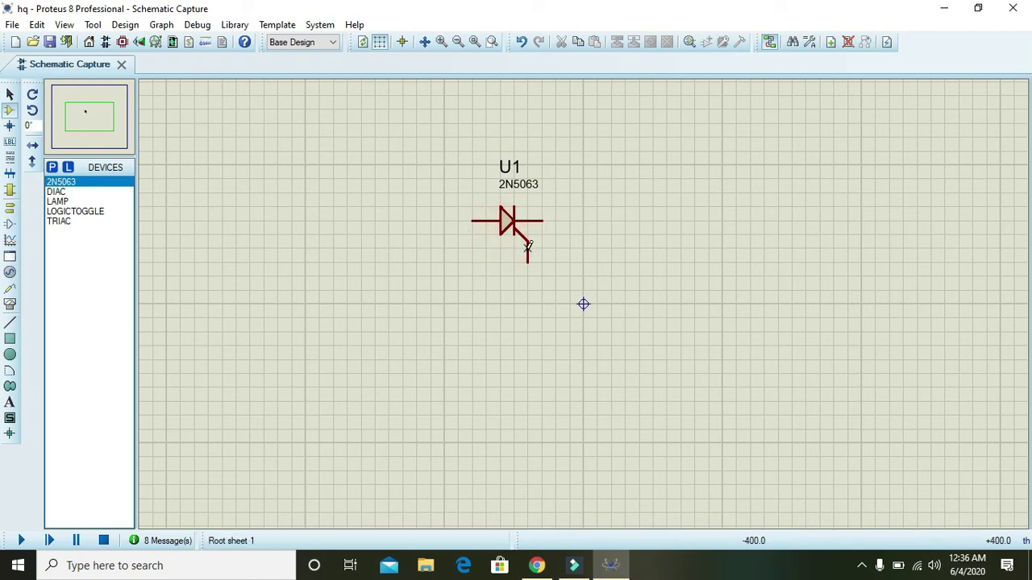
Move SCR U1 left and down on the sheet.
drag(445, 151, 570, 303)
drag(516, 234, 487, 261)
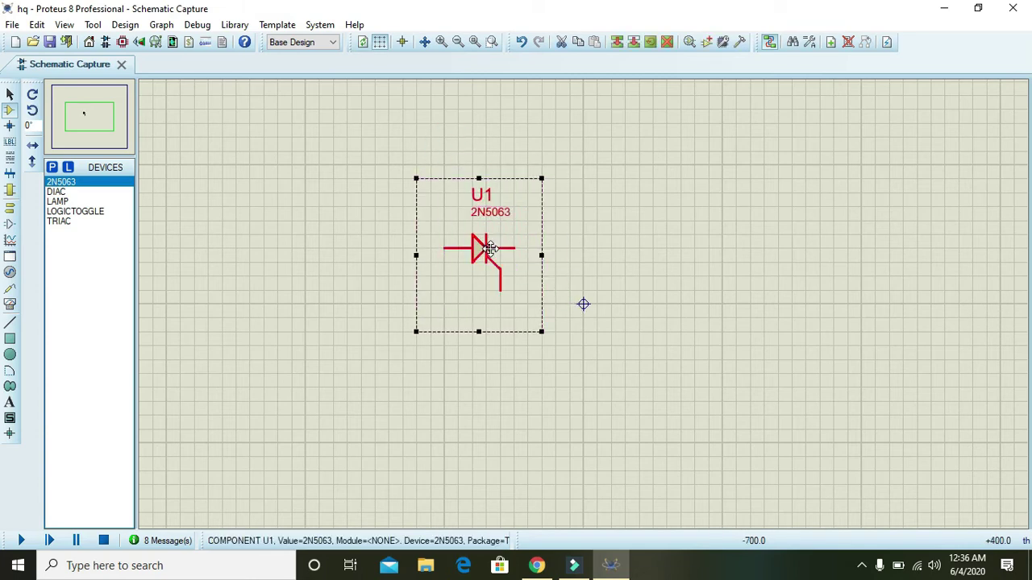
click(627, 258)
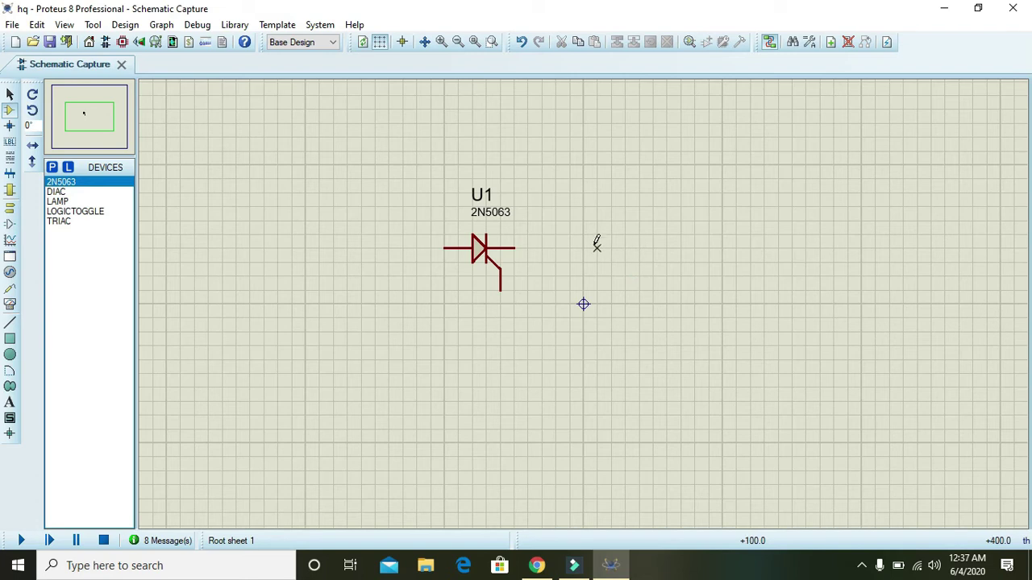
Place a 12V LAMP L1 right of U1 and wire its top pin to U1's right-hand pin.
click(52, 168)
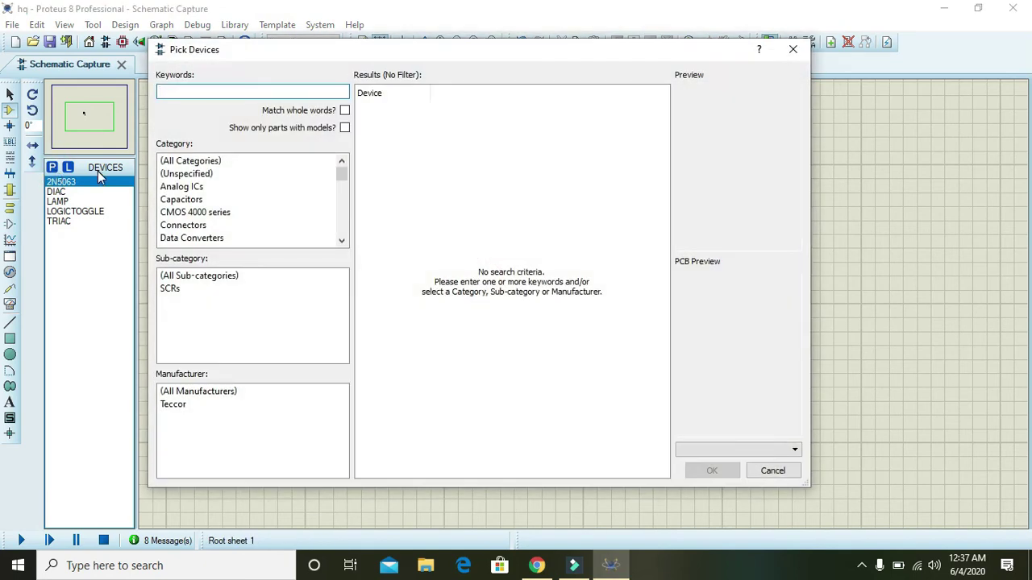
text(lamp)
click(449, 240)
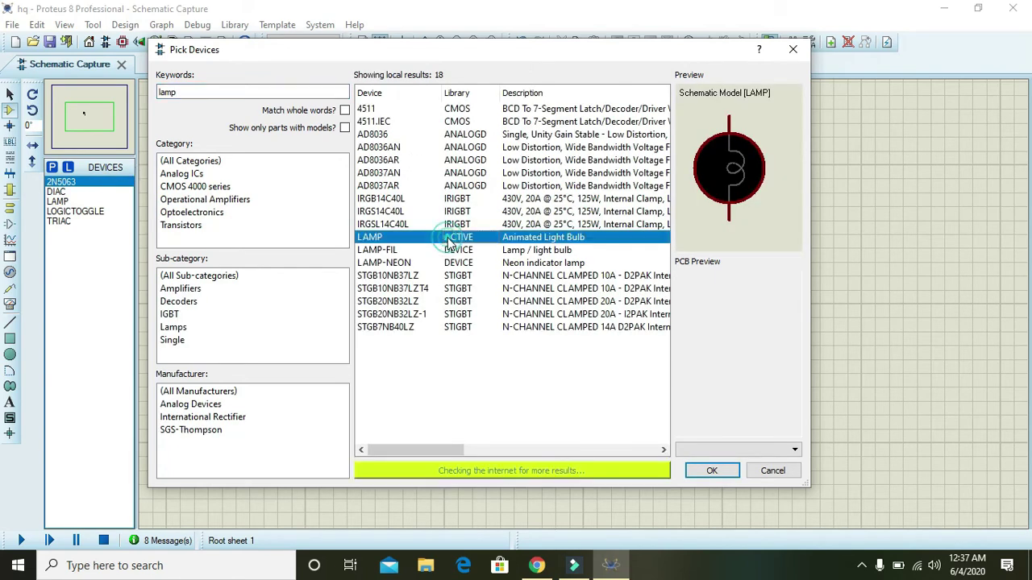
click(712, 469)
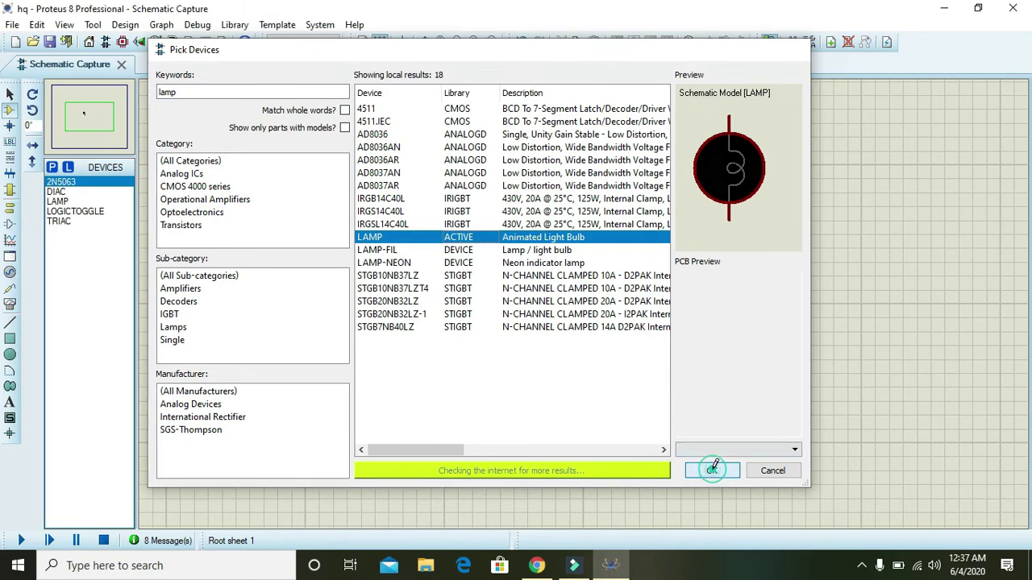
click(641, 262)
click(643, 251)
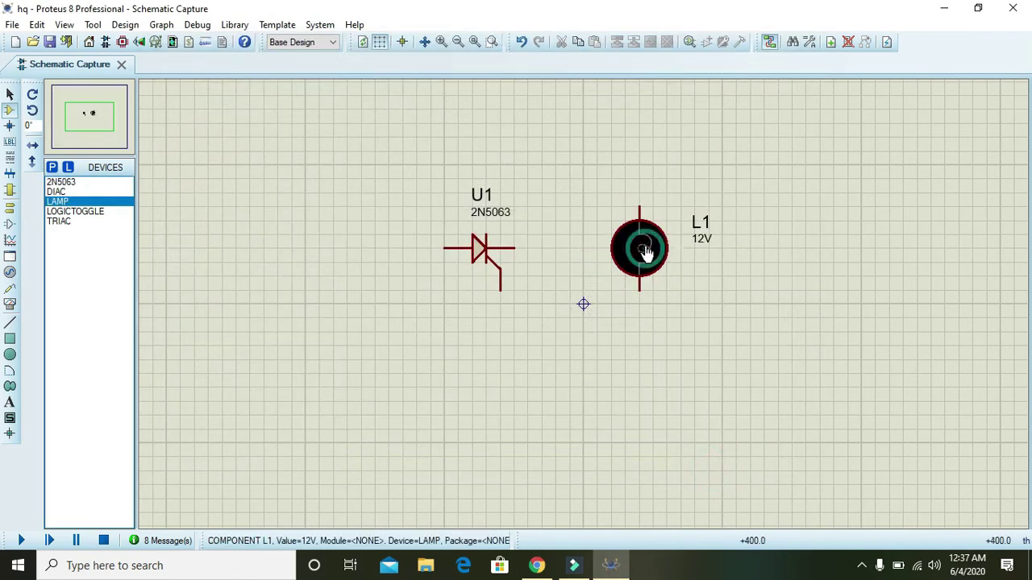
drag(643, 250, 698, 335)
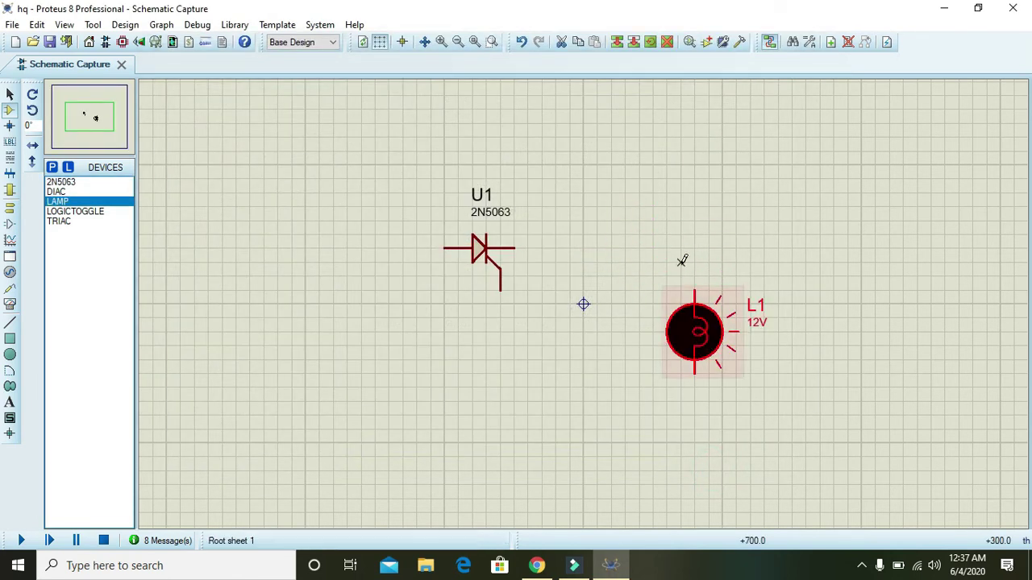
click(694, 288)
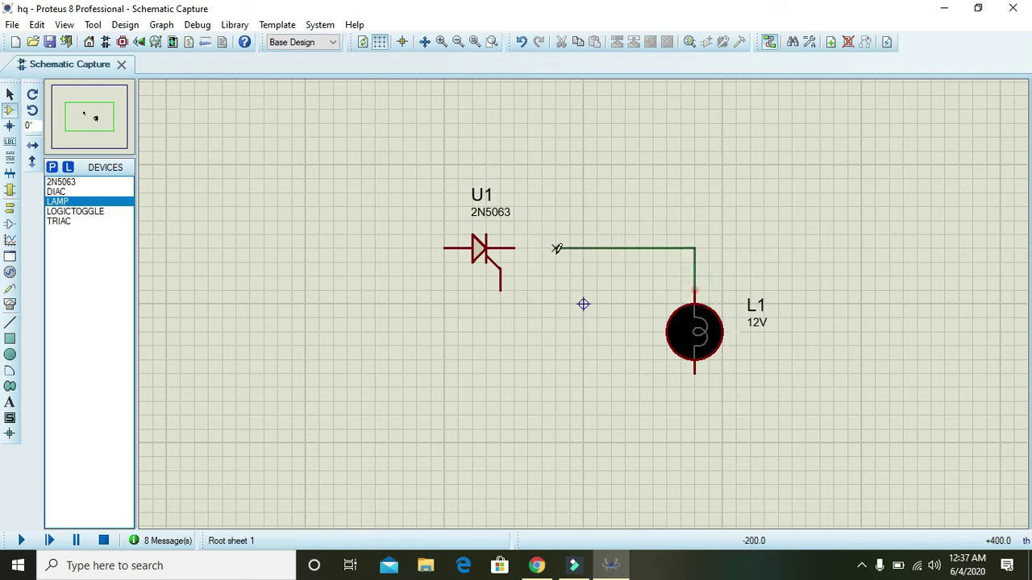
click(514, 248)
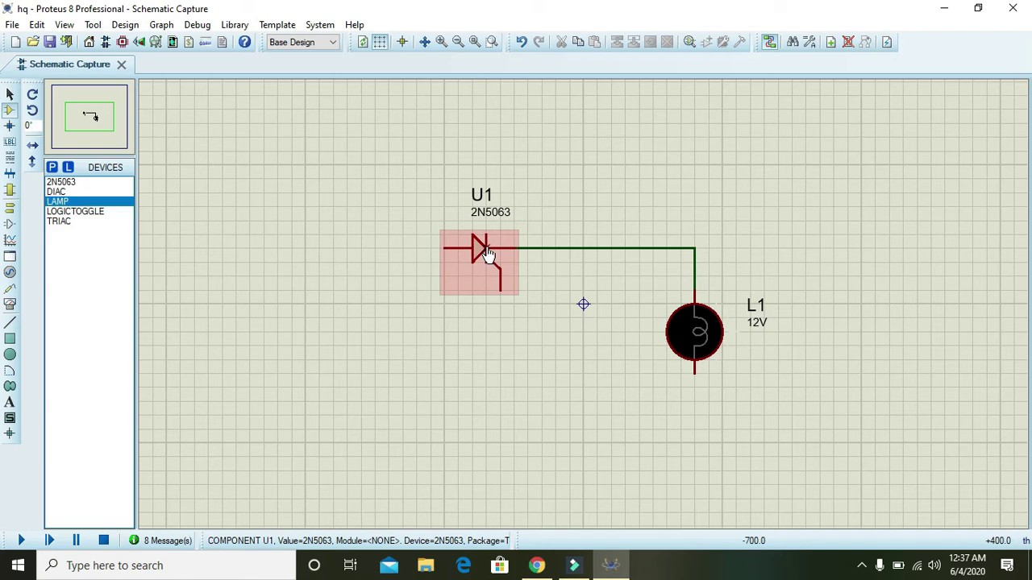
Add a GROUND terminal below lamp L1, attached to its lower pin.
click(10, 207)
click(56, 221)
click(88, 230)
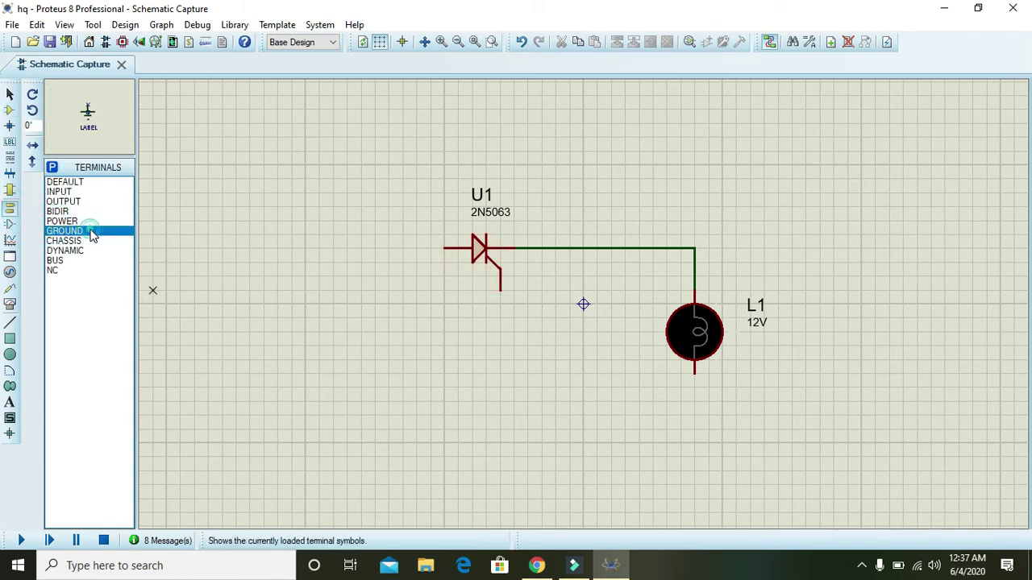
click(694, 403)
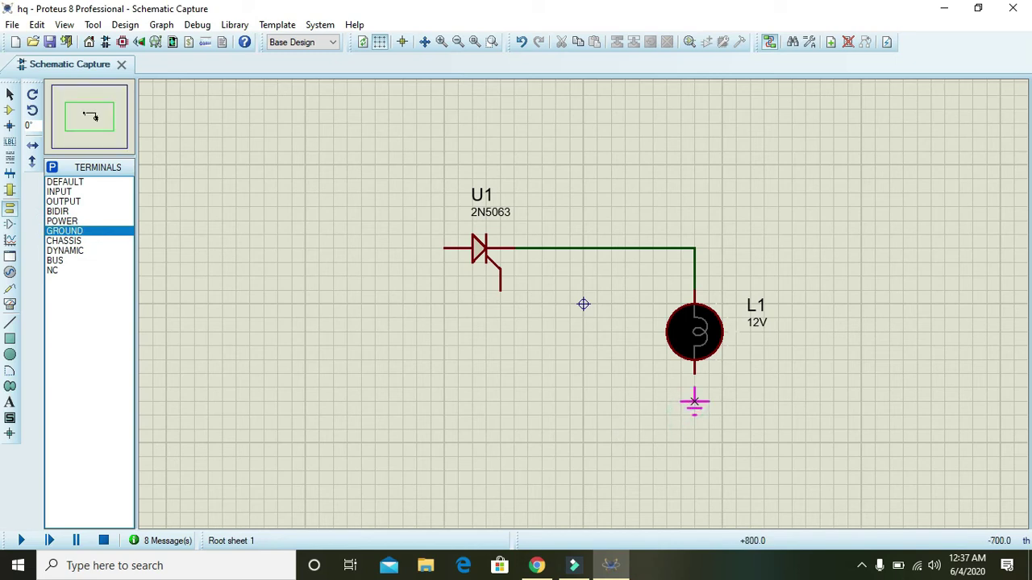
click(694, 391)
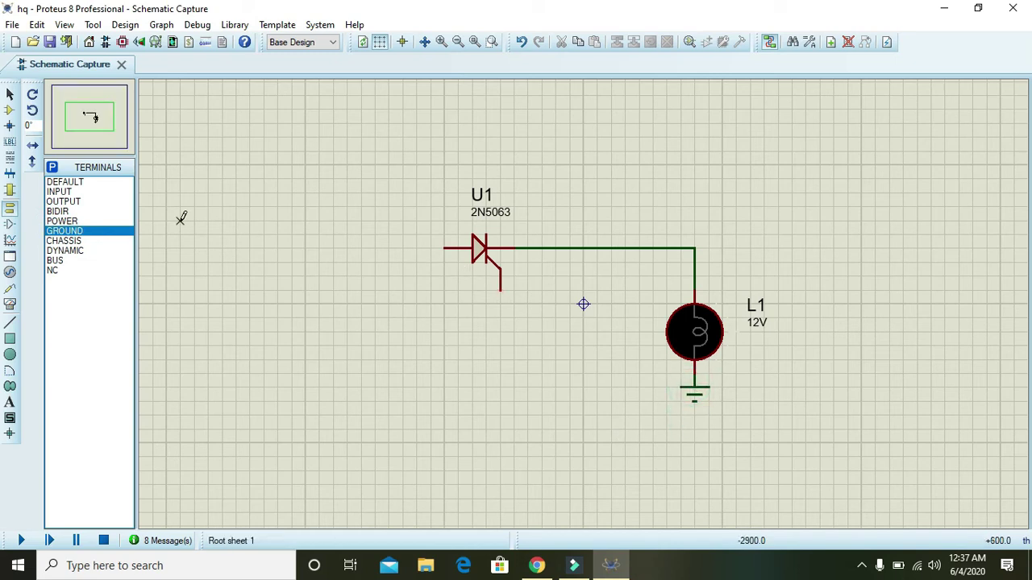
Place a LOGICTOGGLE left of the SCR and wire its output to U1's gate.
click(51, 167)
text(l)
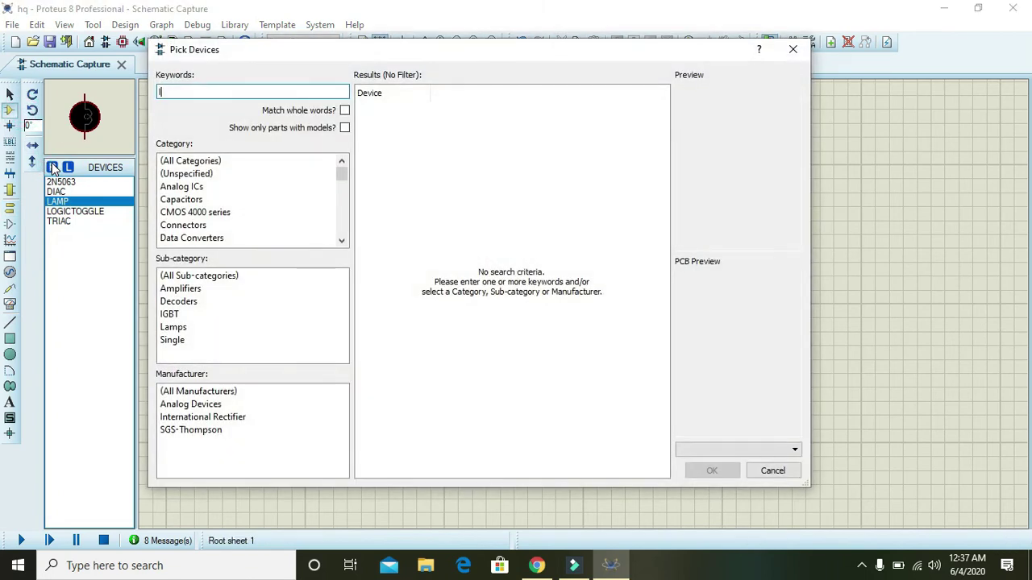
text(ogic toggle)
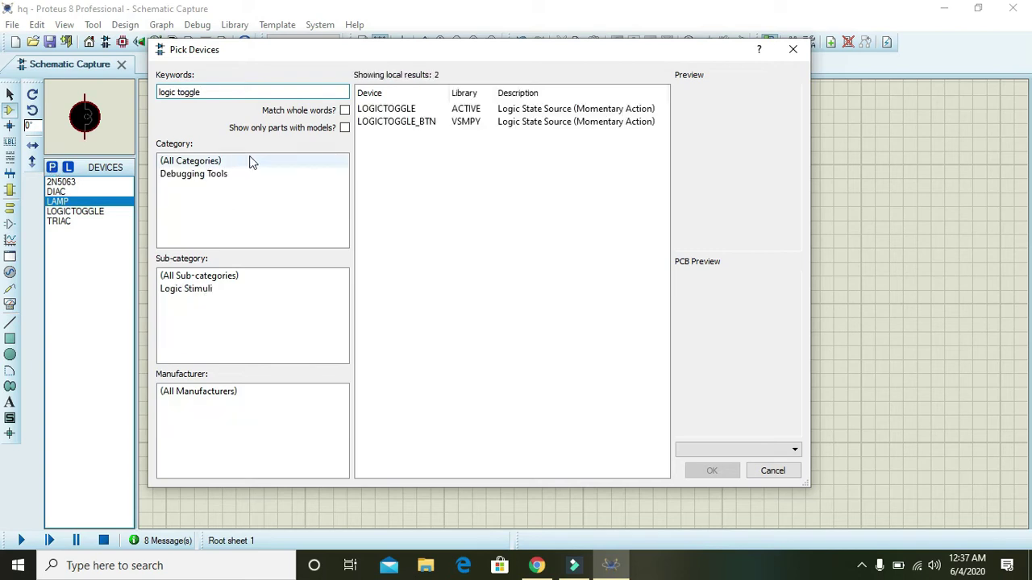
click(434, 110)
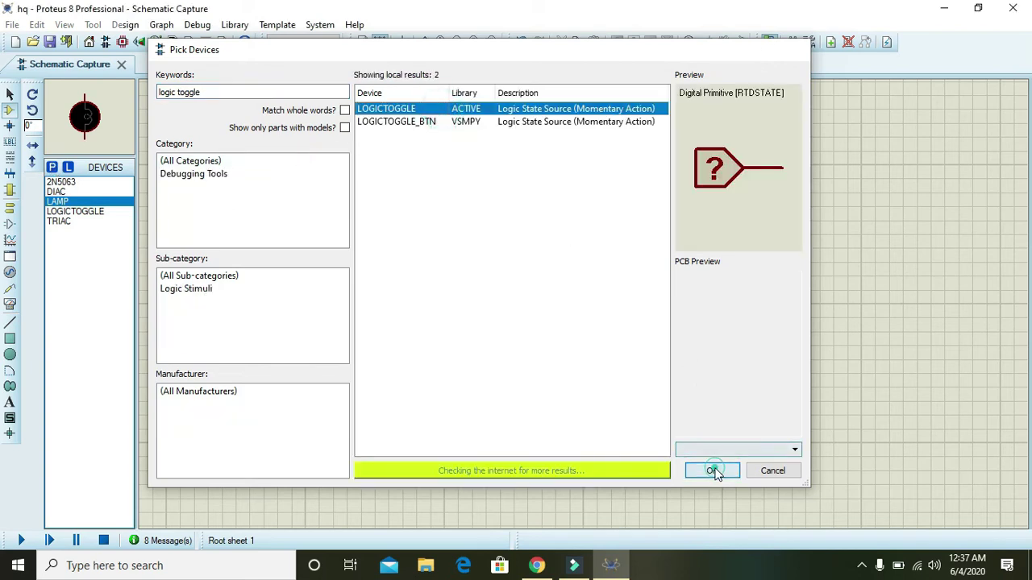
click(712, 468)
click(433, 338)
click(432, 333)
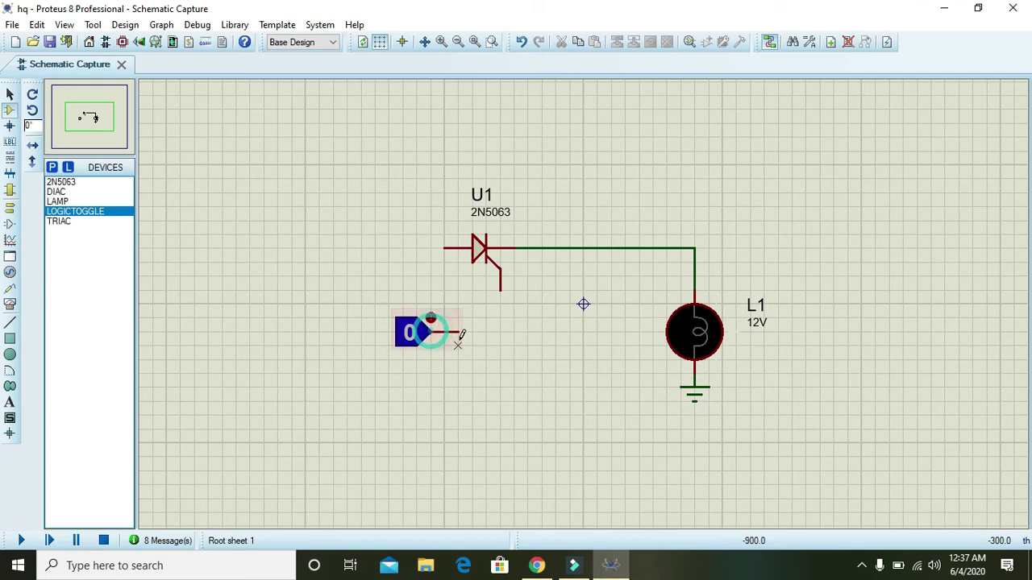
click(459, 332)
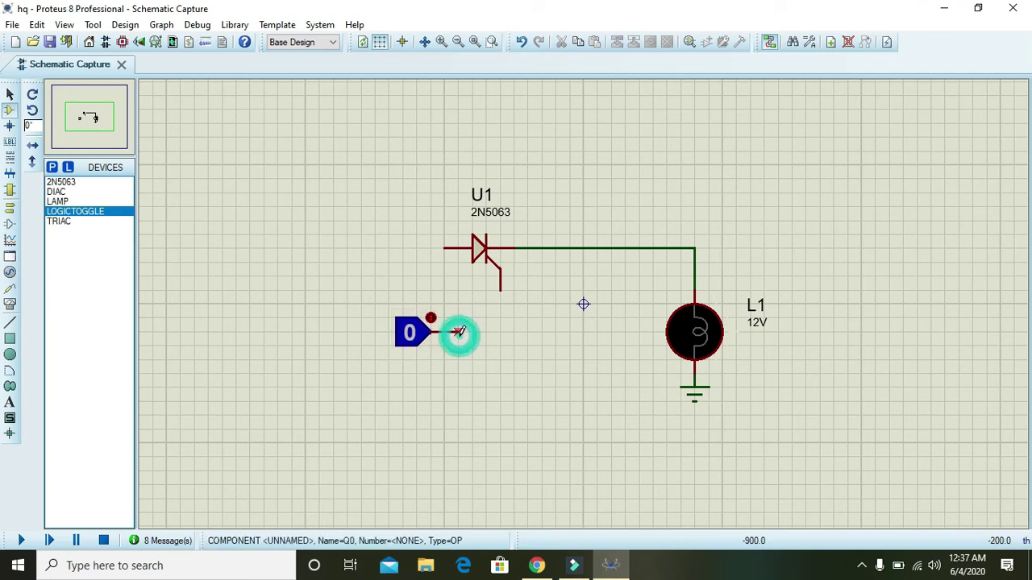
click(500, 288)
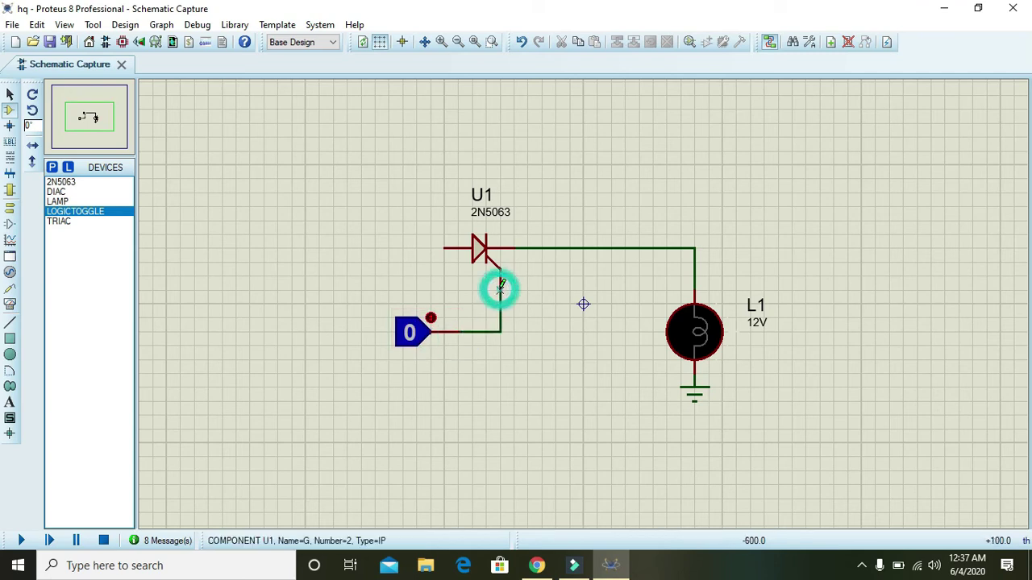
Flip the logic toggle between 1 and 0 to test it, leaving it at 0.
click(431, 318)
click(432, 317)
click(432, 318)
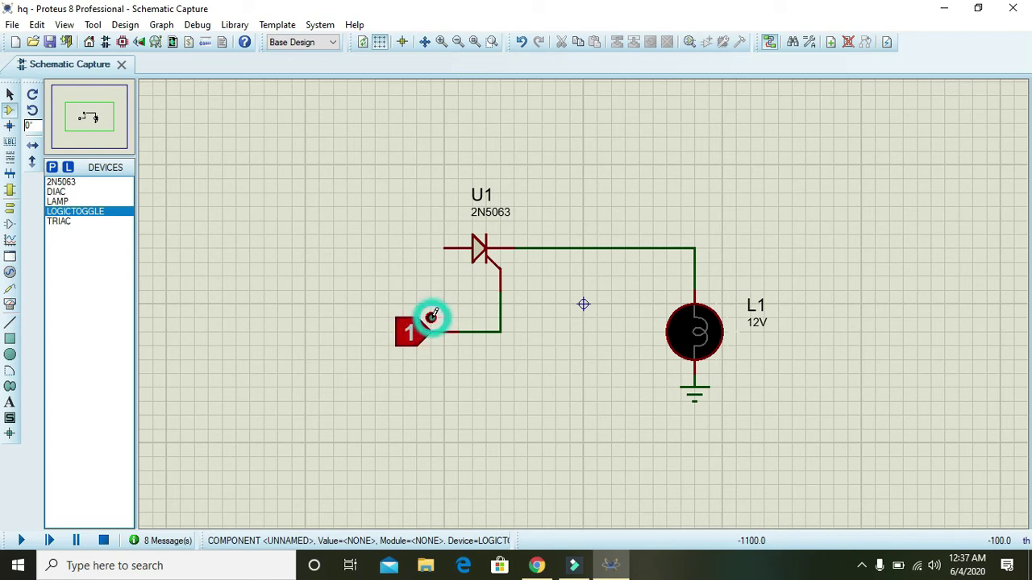
click(431, 318)
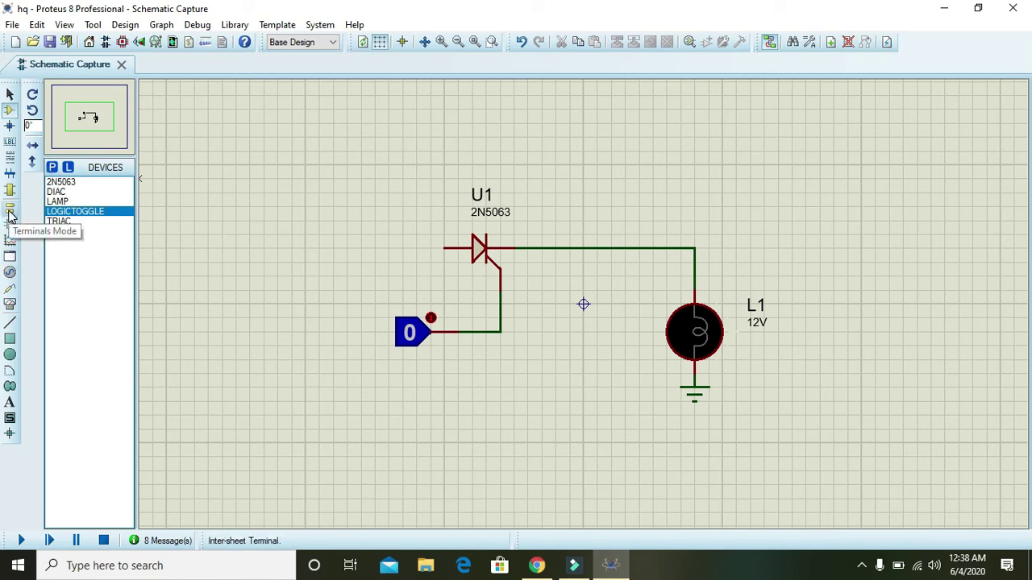
Place a DC generator above-left of the SCR and wire it to the anode.
click(10, 272)
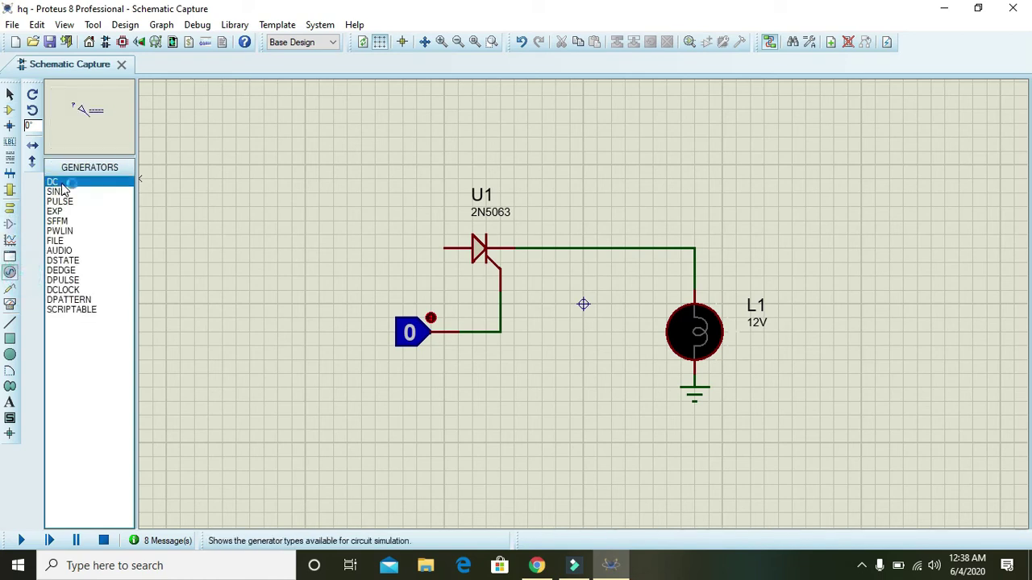
click(320, 177)
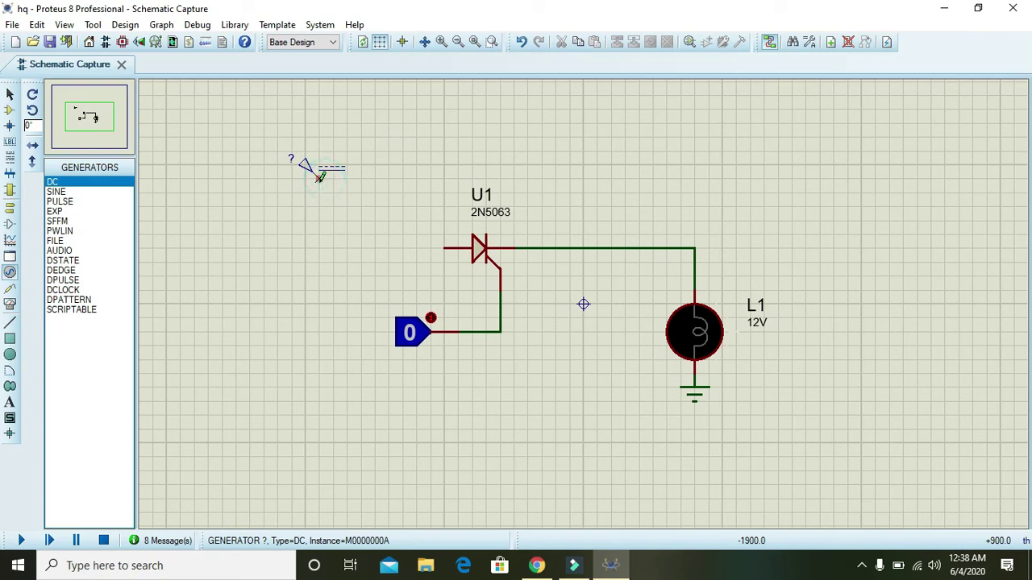
click(318, 177)
click(444, 248)
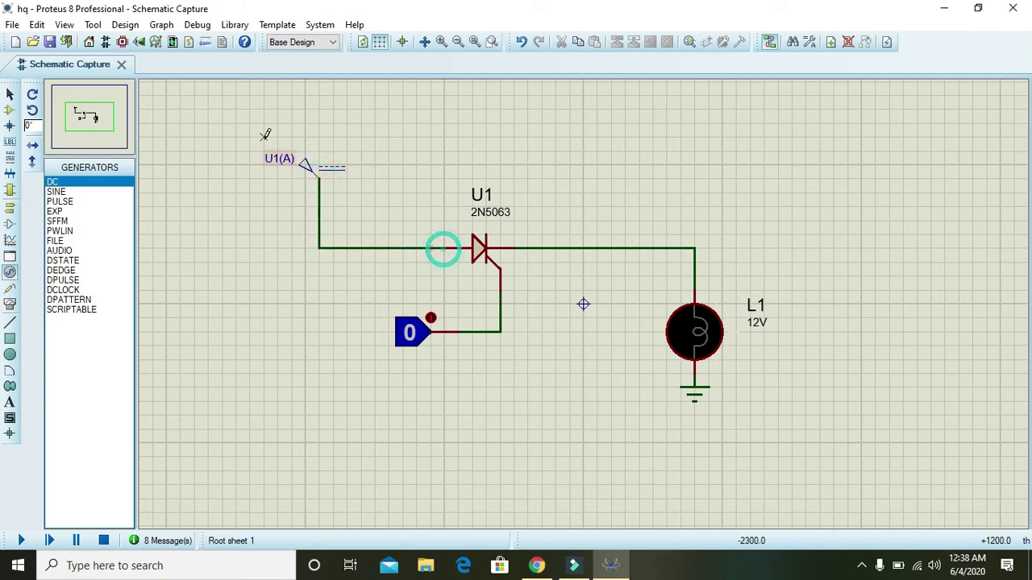
Set the DC generator's voltage to 12 V.
double_click(307, 167)
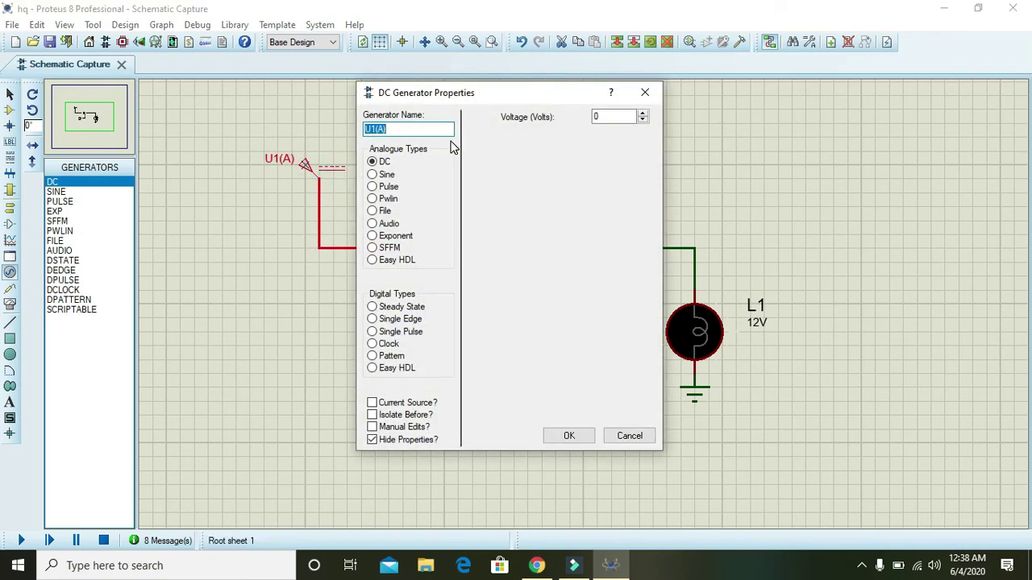
double_click(610, 116)
text(12)
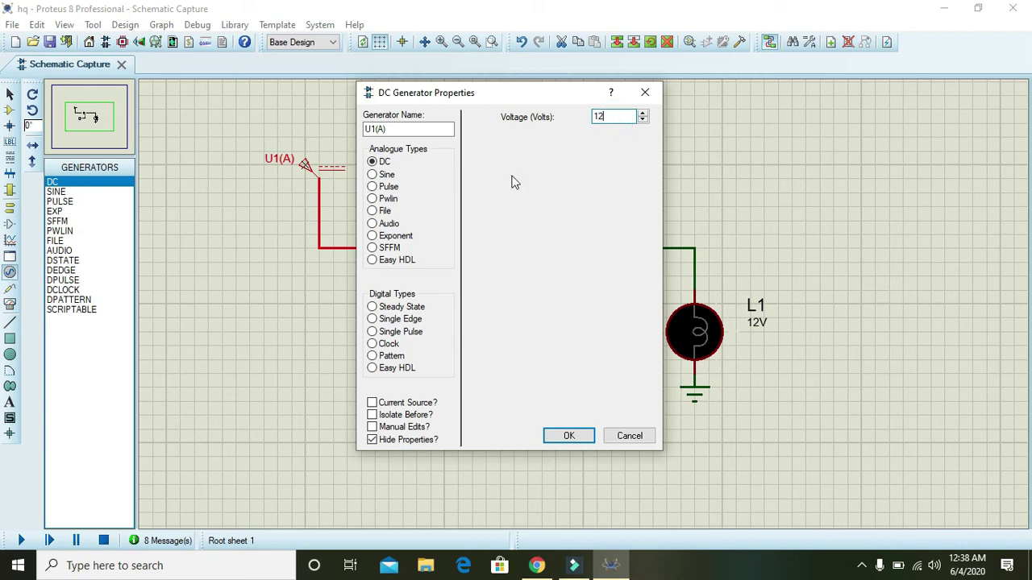
click(571, 434)
click(526, 341)
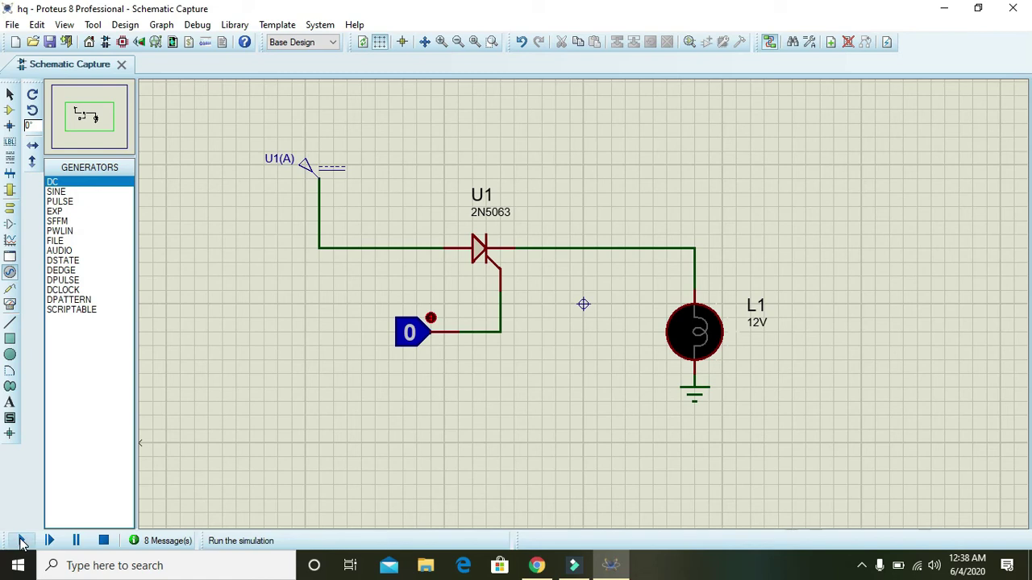
Run the simulation and switch the gate toggle to 1 then back to 0; lamp L1 stays lit.
click(23, 540)
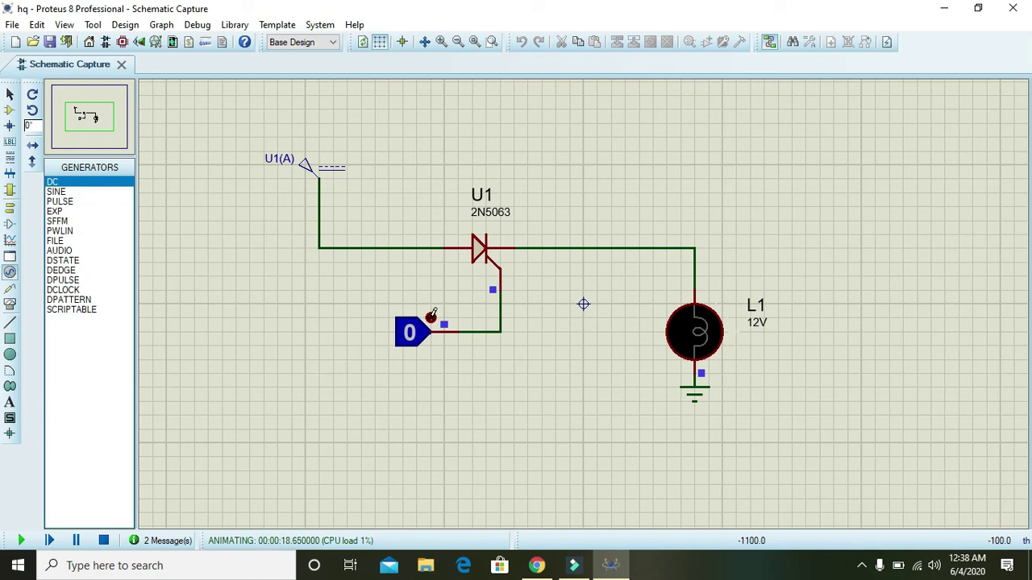
click(432, 315)
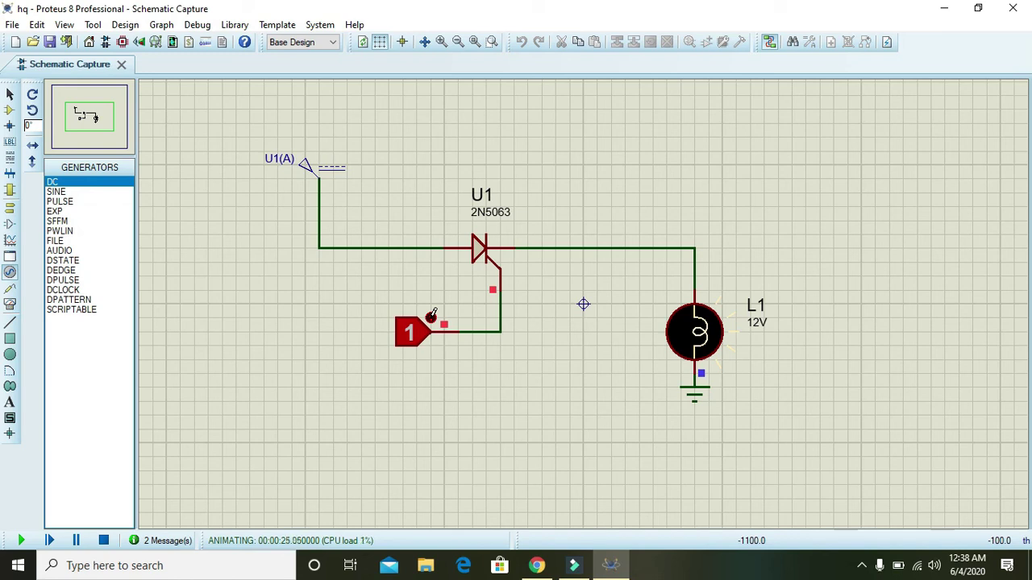
click(432, 315)
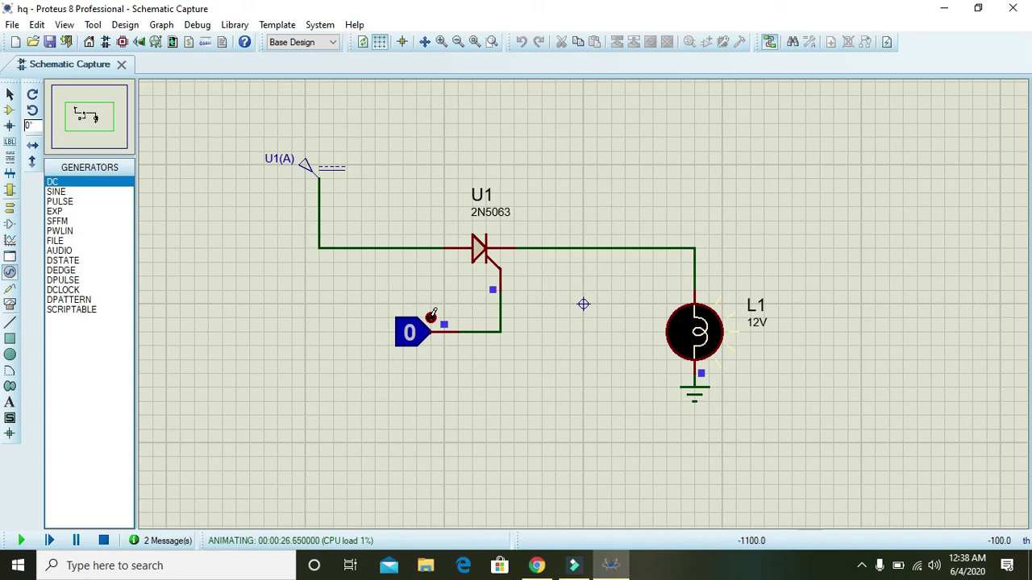